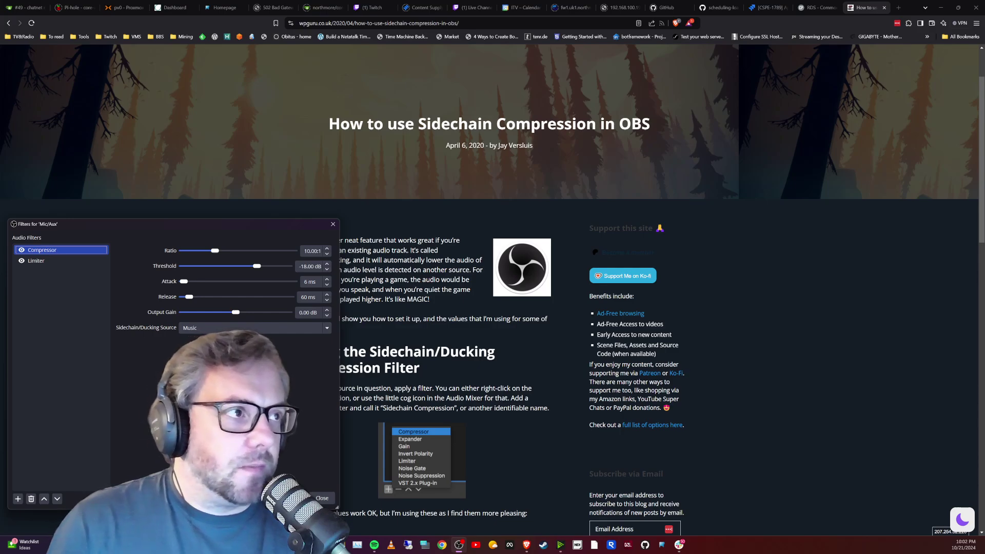
- Review the settings of the Limiter and Compressor filters on the Mic/Aux source
drag(118, 224, 167, 143)
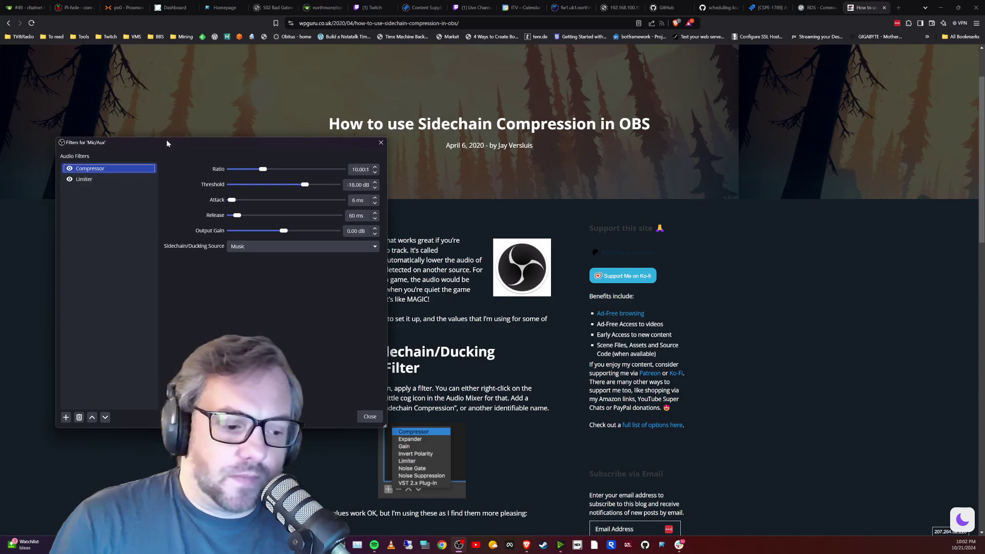
click(86, 181)
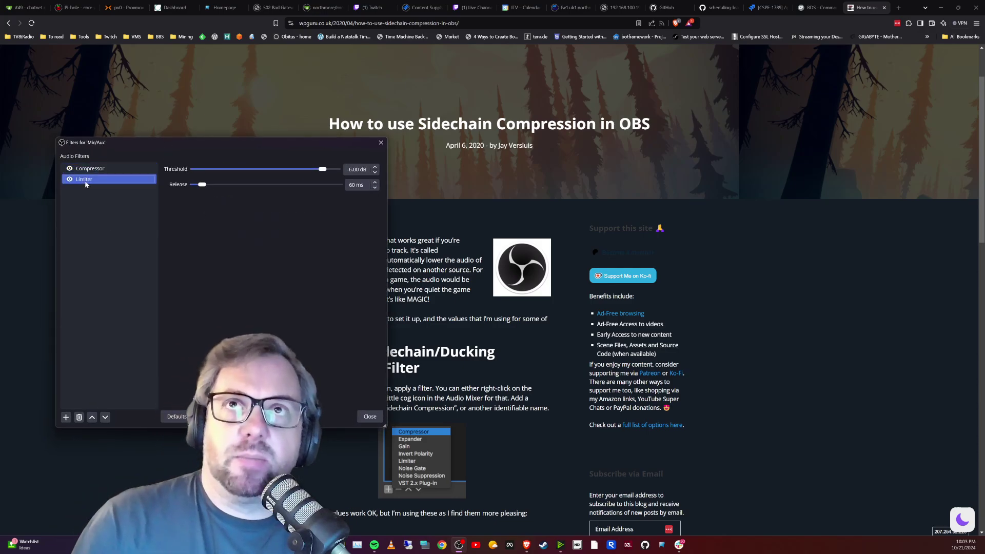
click(88, 169)
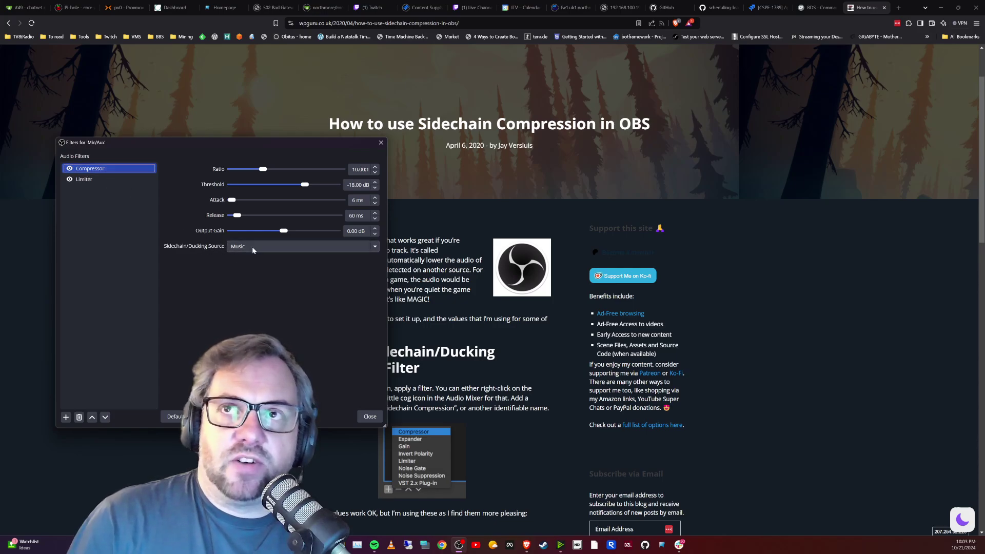
- Read the article's recommended sidechain compressor values and its paragraph on choosing the Sidechain/Ducking Source
mouse_move(374, 548)
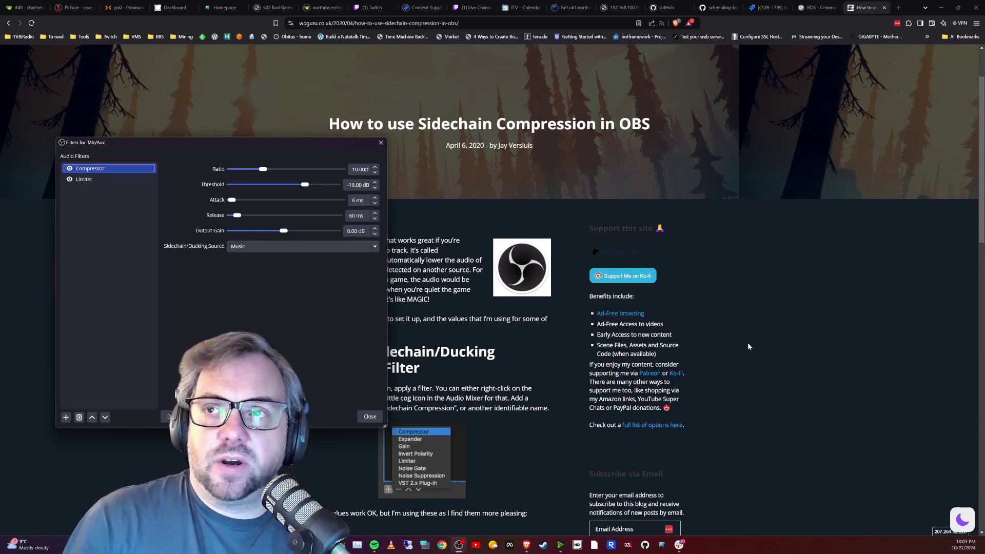
click(706, 352)
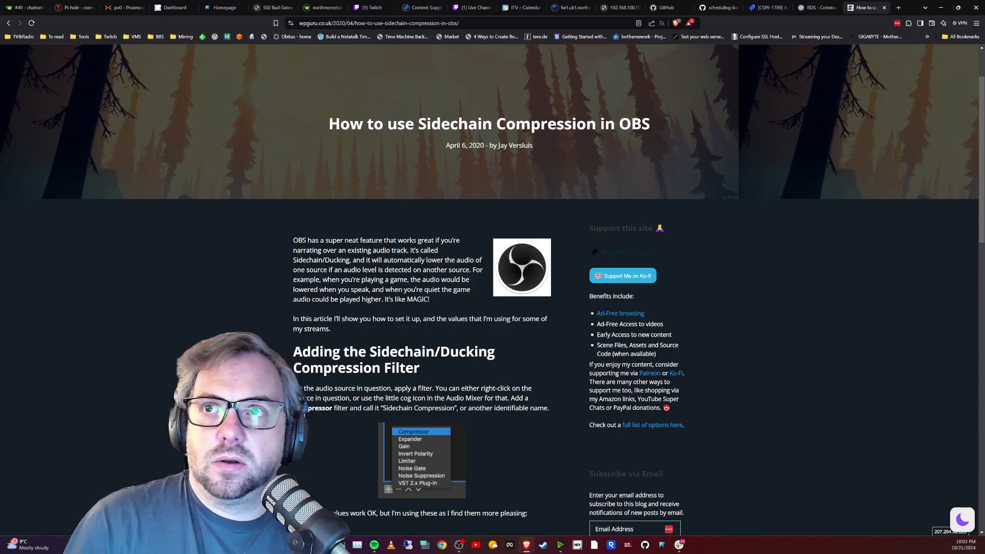
scroll(493, 288, down, 5)
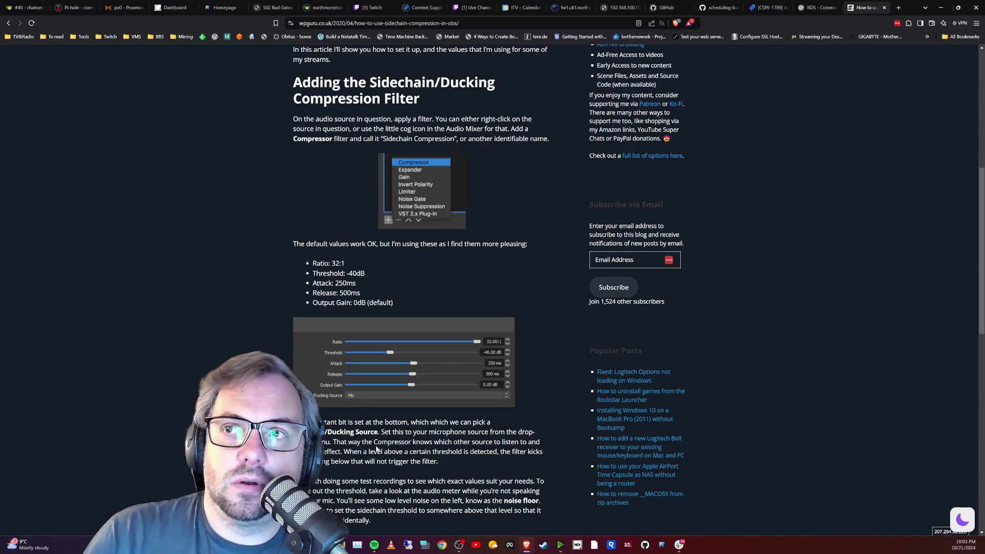
drag(324, 421, 436, 462)
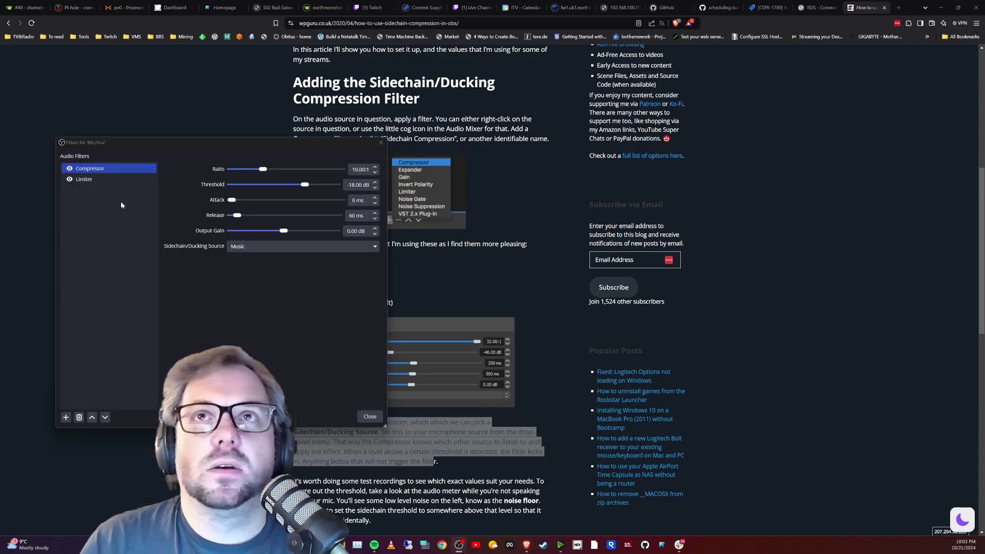
- Disable the Compressor and Limiter filters on the Mic/Aux source and delete both of them
drag(66, 171, 70, 182)
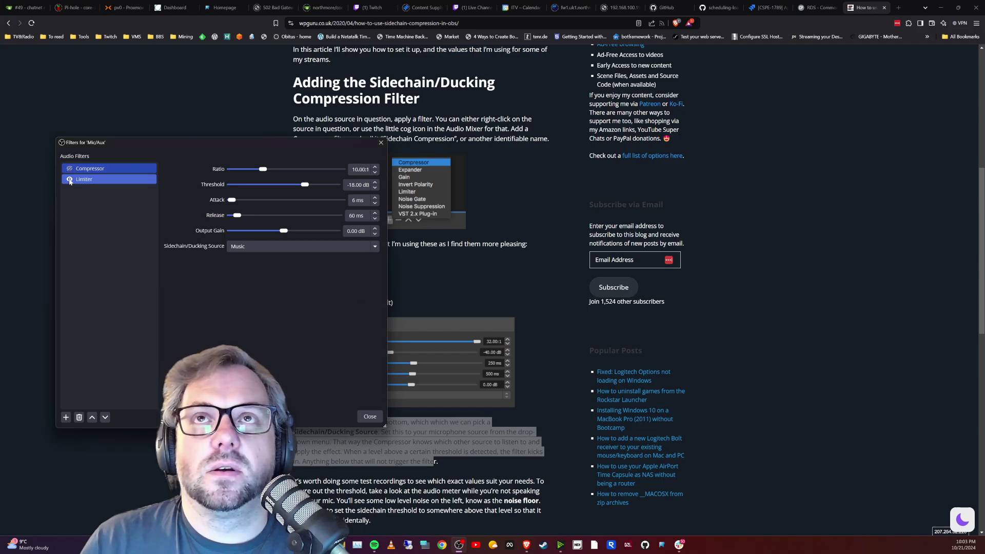
click(88, 180)
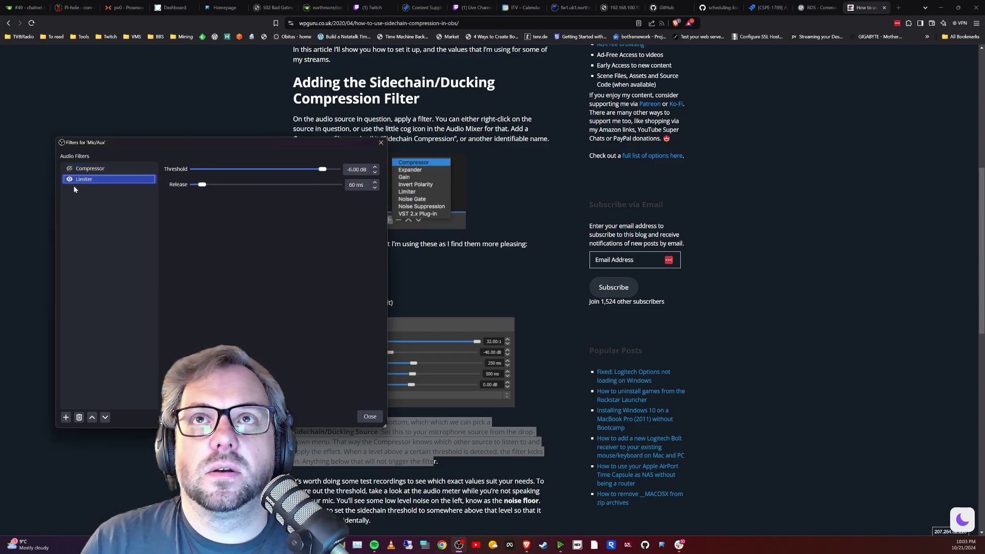
click(70, 180)
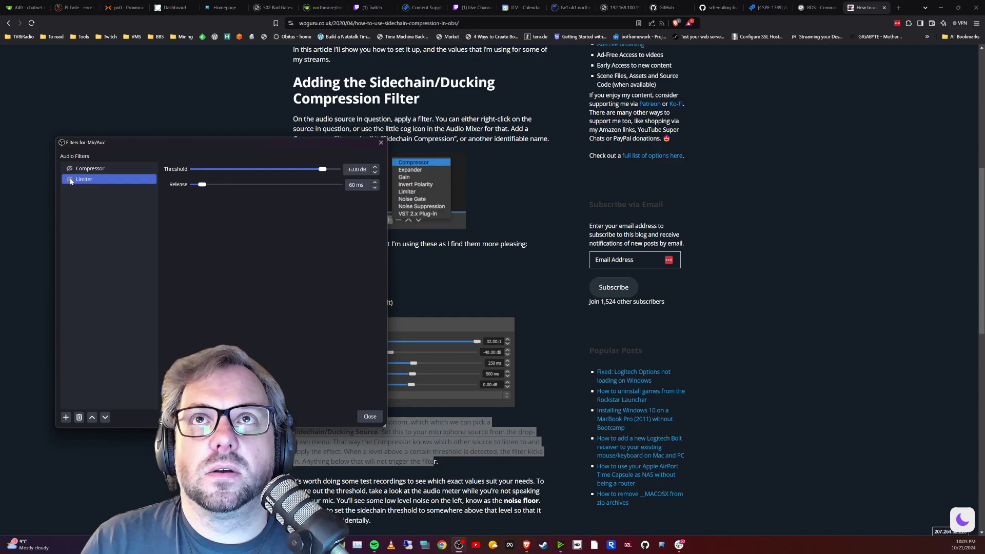
click(79, 417)
click(243, 294)
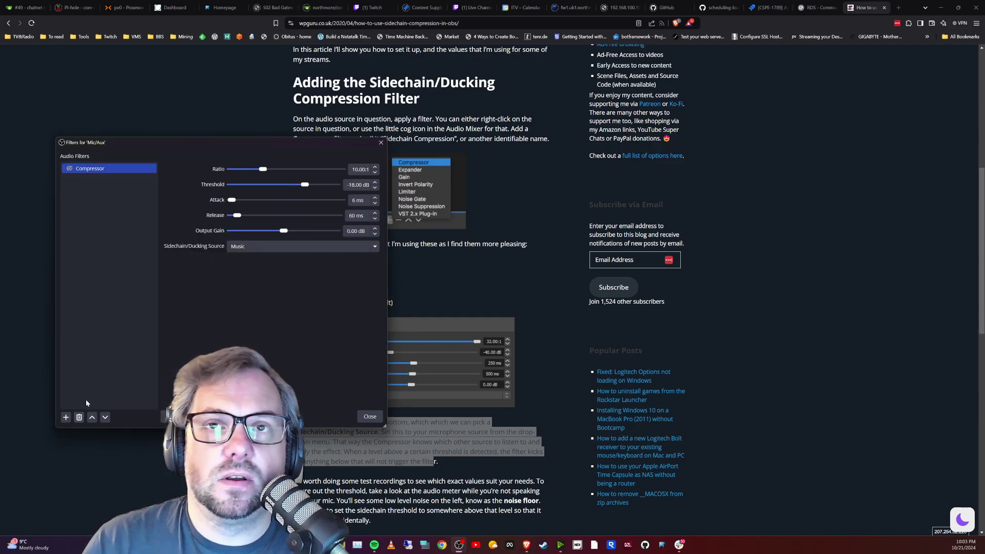
click(79, 417)
click(246, 293)
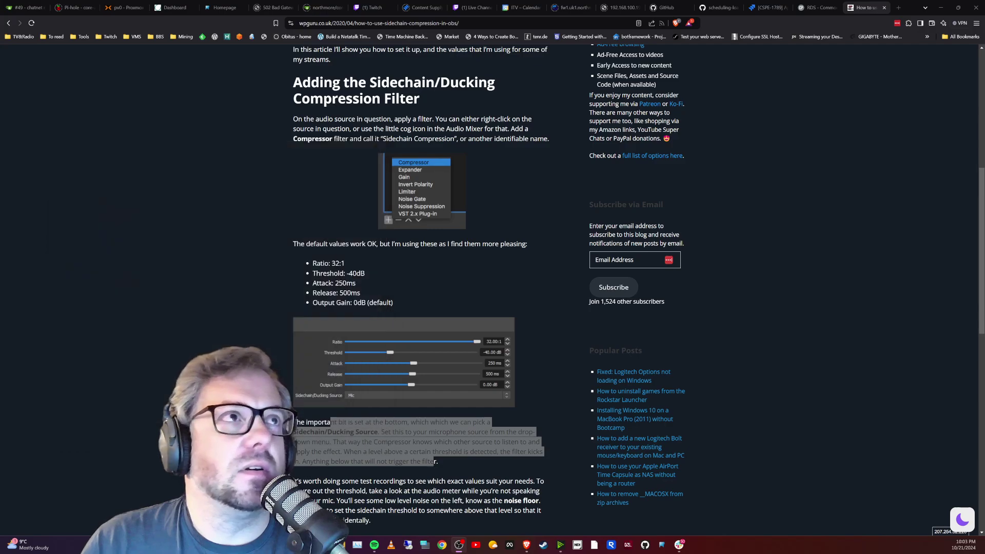
- Set the Sidechain/Ducking Source of the Music source's Compressor filter to Mic/Aux
drag(148, 162, 162, 147)
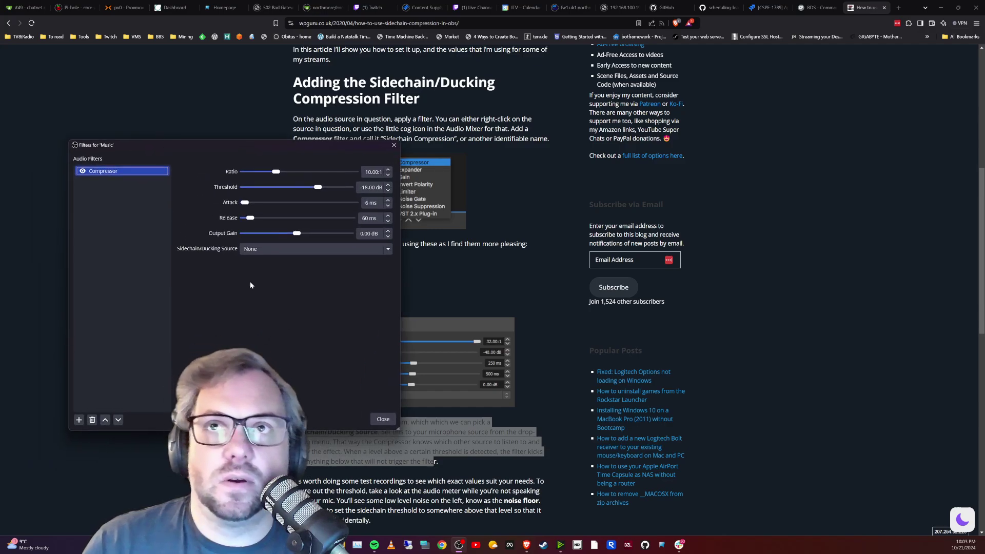
click(309, 248)
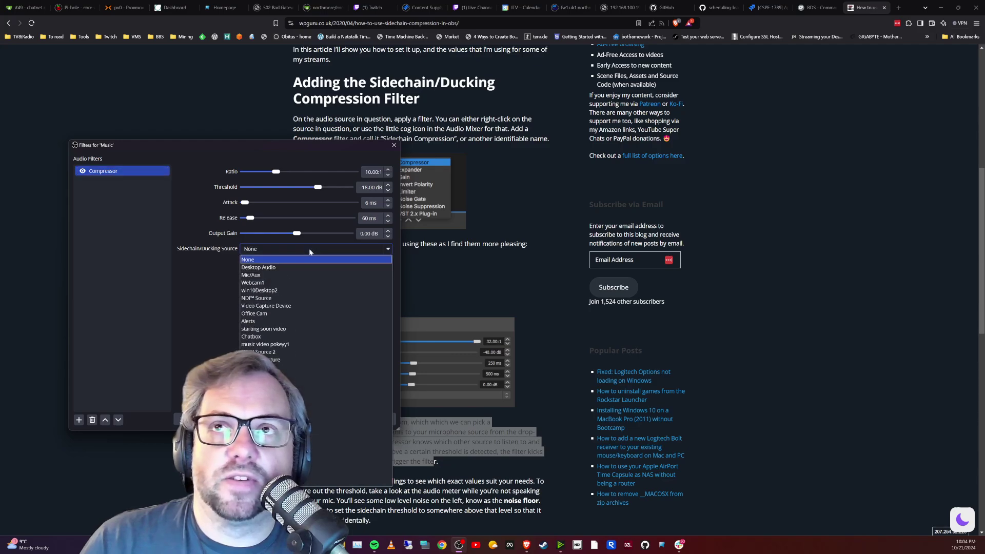
click(251, 275)
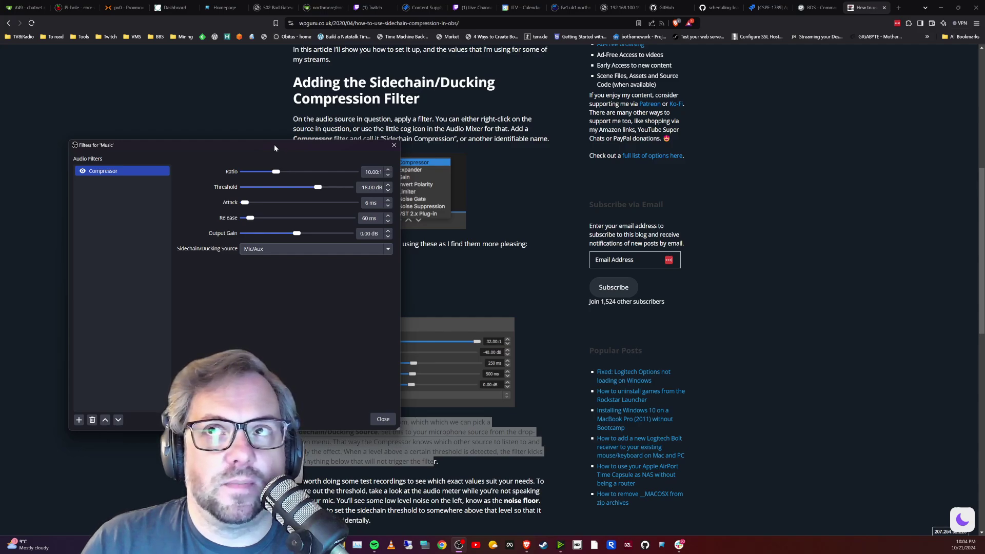
- Set the Music compressor's ratio to 32:1, threshold to -40 dB, attack to 253 ms and release to 502 ms
drag(274, 146, 128, 169)
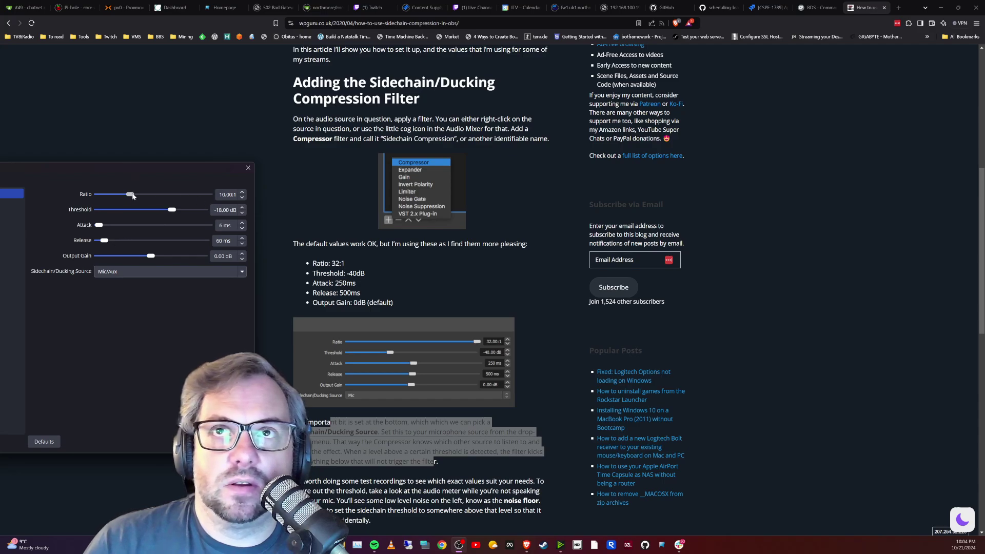
drag(137, 193, 212, 198)
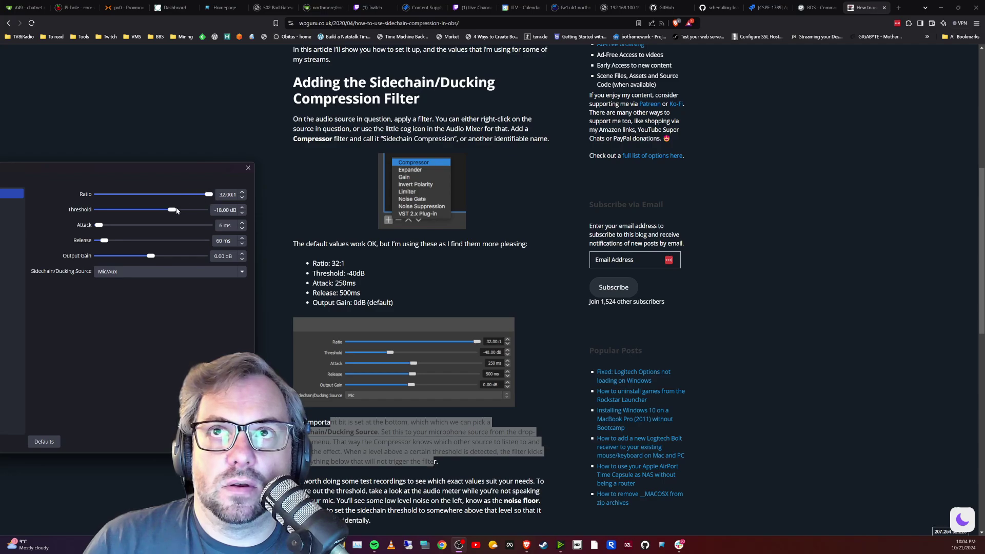
drag(173, 212, 133, 213)
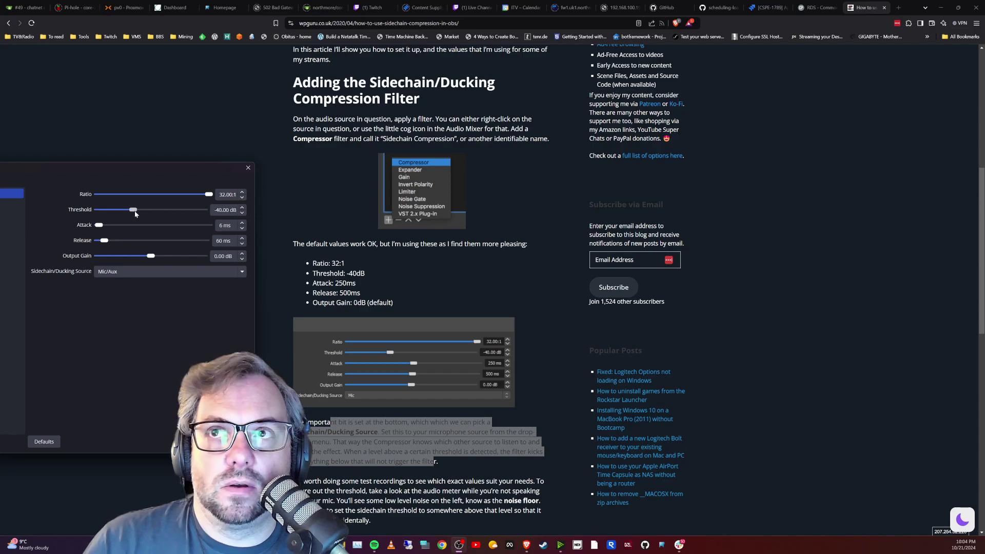
drag(100, 230, 154, 226)
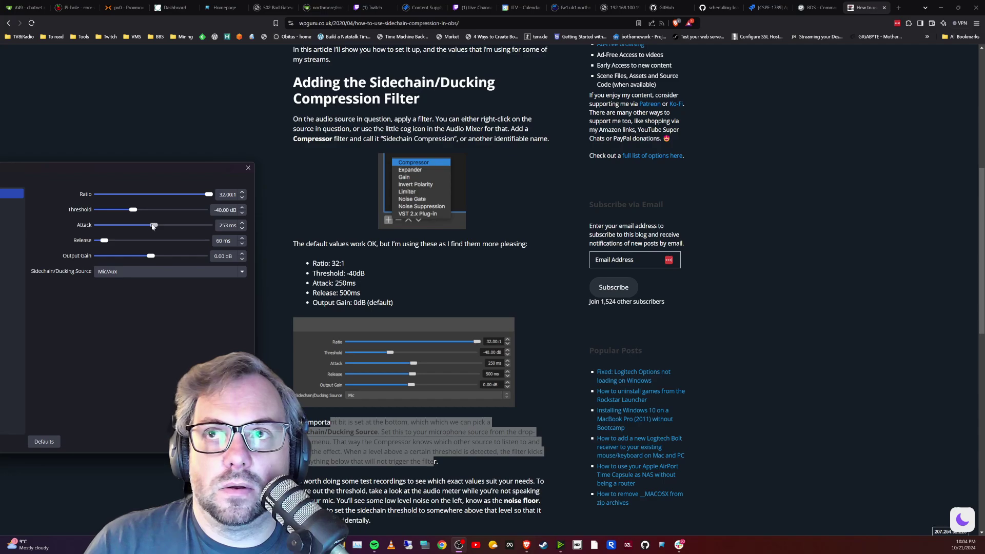
drag(105, 245, 153, 242)
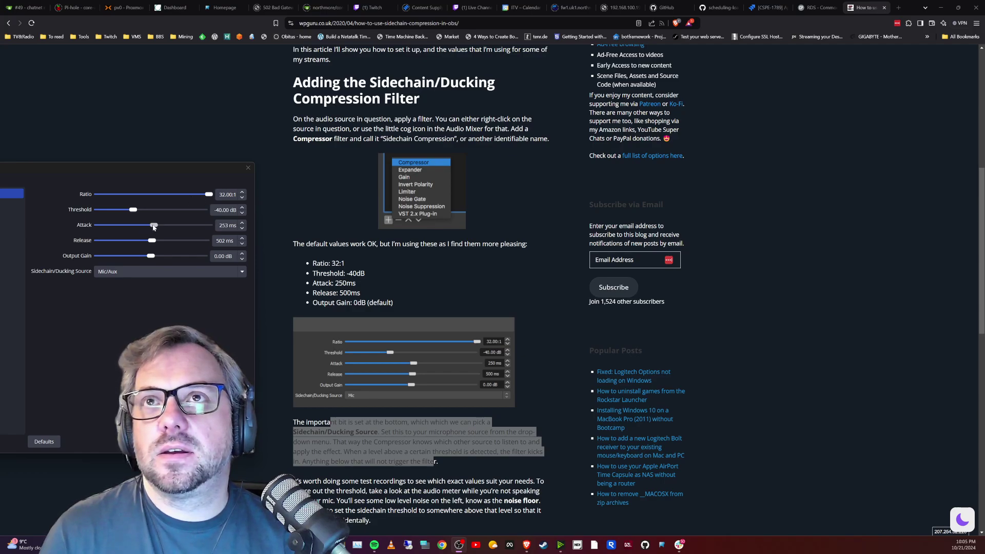
- Reduce the attack to 203 ms and release to 417 ms, and try different thresholds between -60 and -19.60 dB, ending at -45.20 dB
mouse_move(152, 242)
mouse_down()
mouse_move(123, 244)
mouse_move(144, 244)
mouse_move(142, 227)
mouse_up()
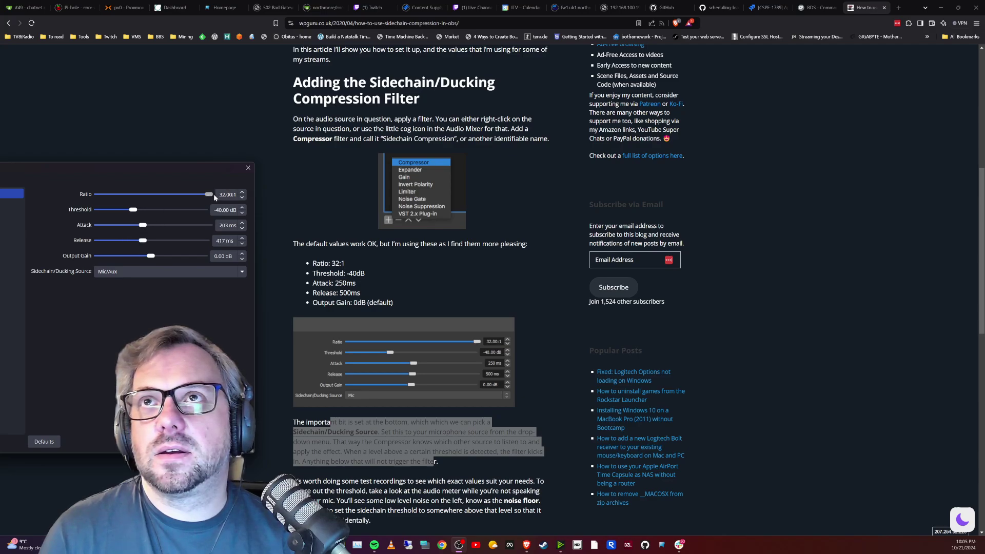
drag(133, 212, 112, 215)
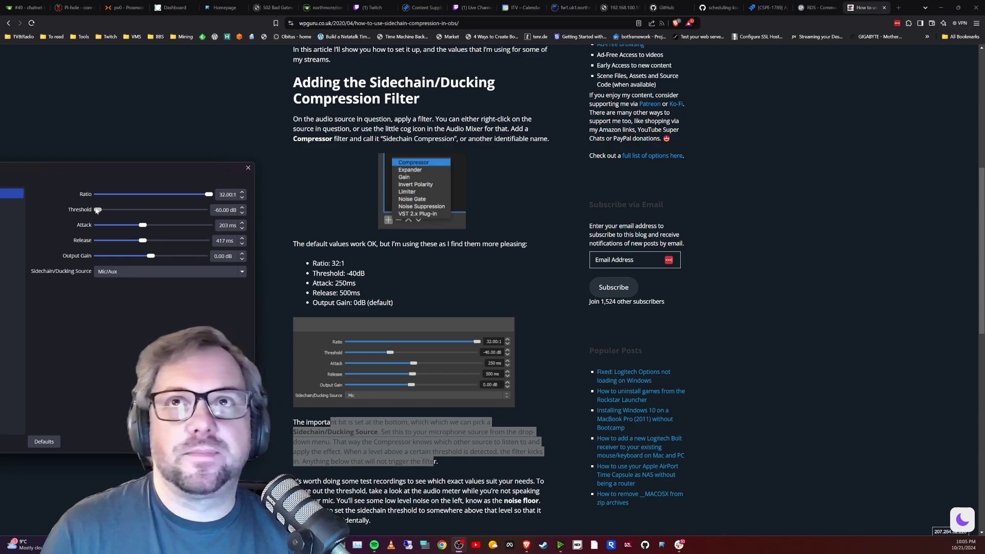
drag(98, 211, 167, 213)
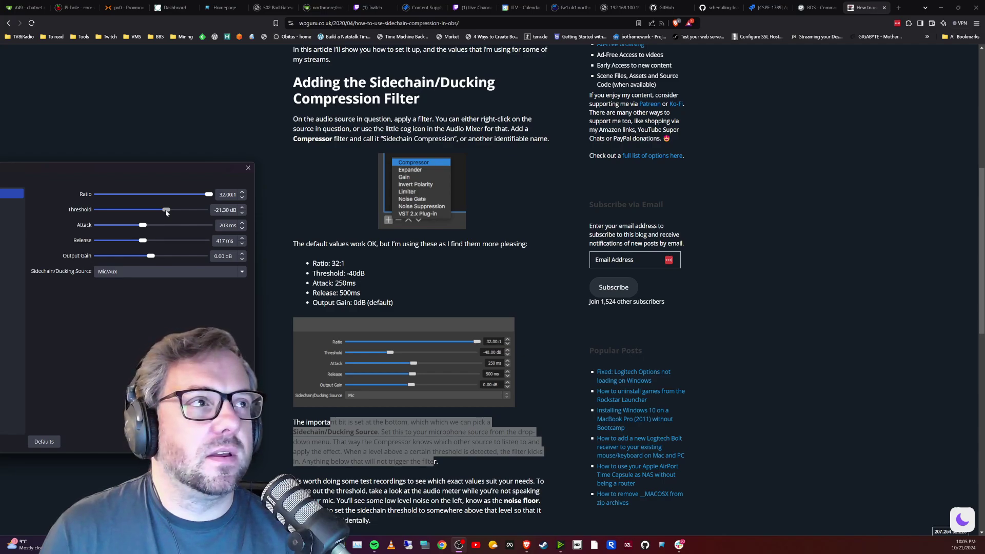
mouse_move(166, 213)
mouse_down()
mouse_move(151, 213)
mouse_move(170, 213)
mouse_up()
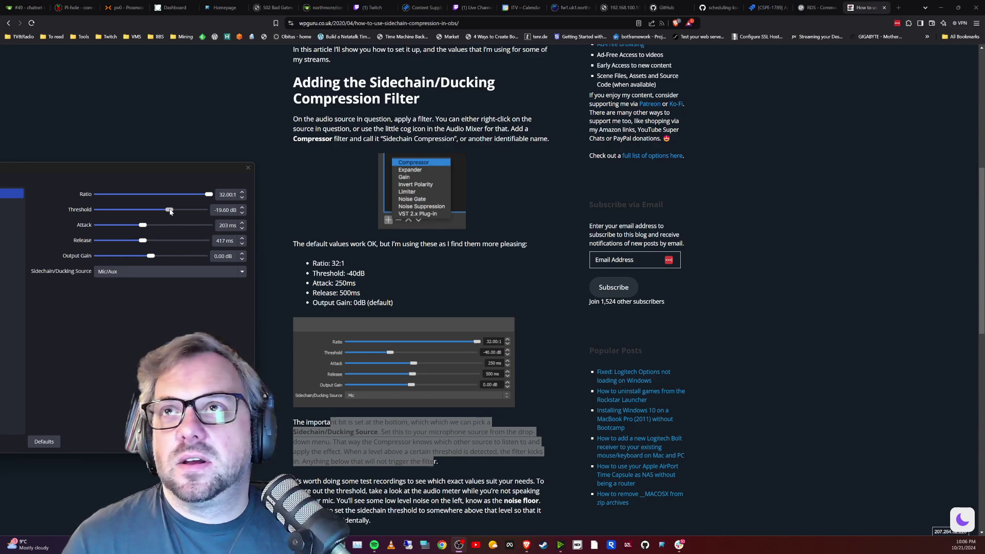
drag(170, 212, 125, 212)
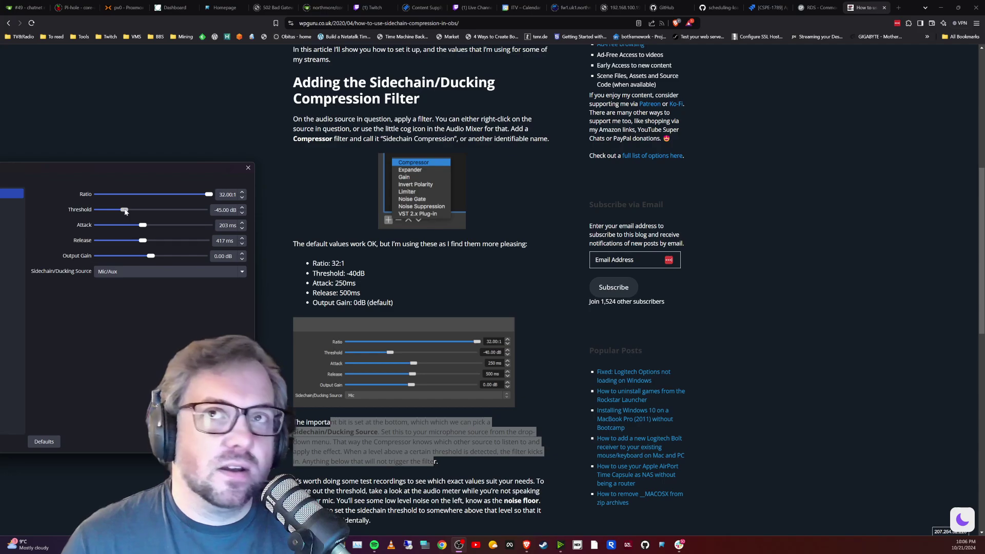
drag(125, 211, 97, 213)
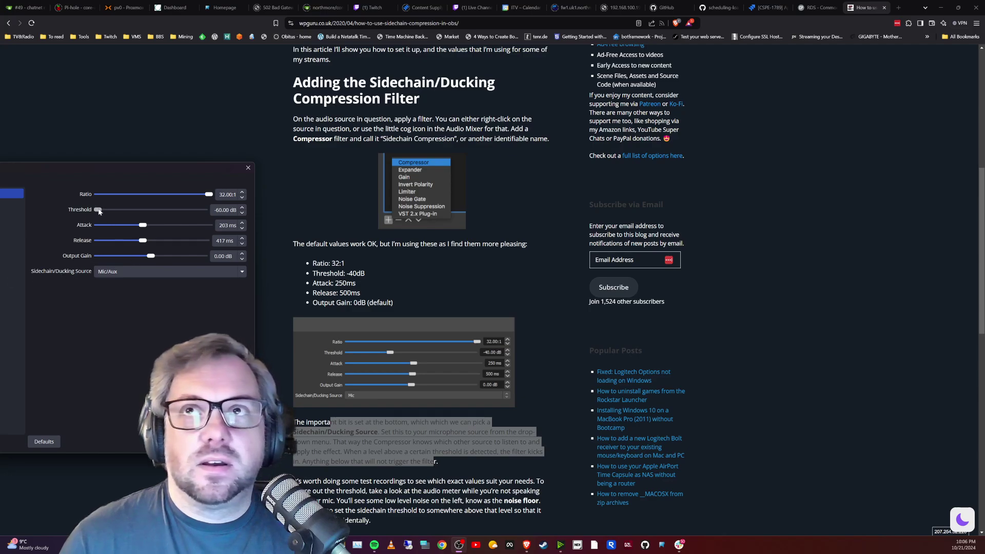
drag(98, 210, 142, 210)
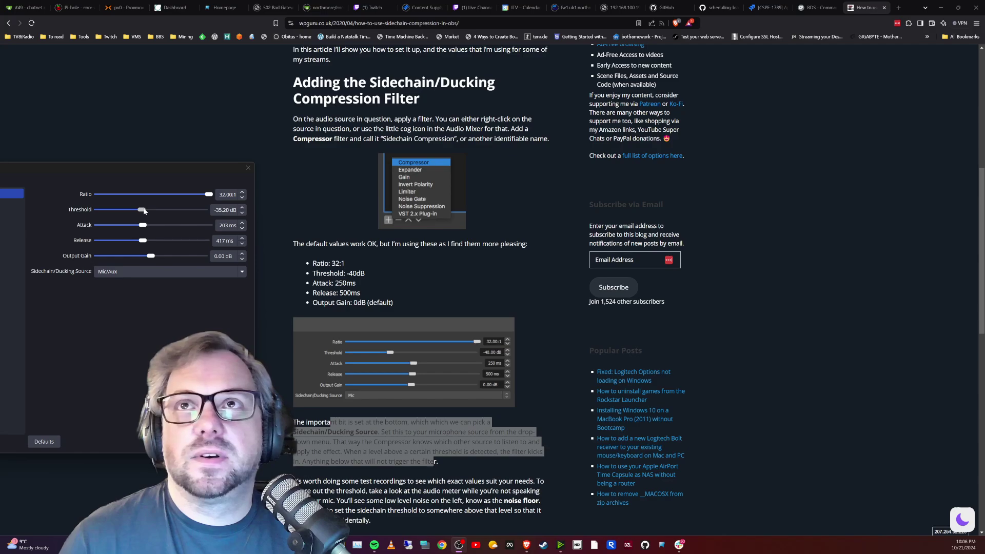
mouse_move(144, 210)
mouse_down()
mouse_move(152, 210)
mouse_move(126, 211)
mouse_up()
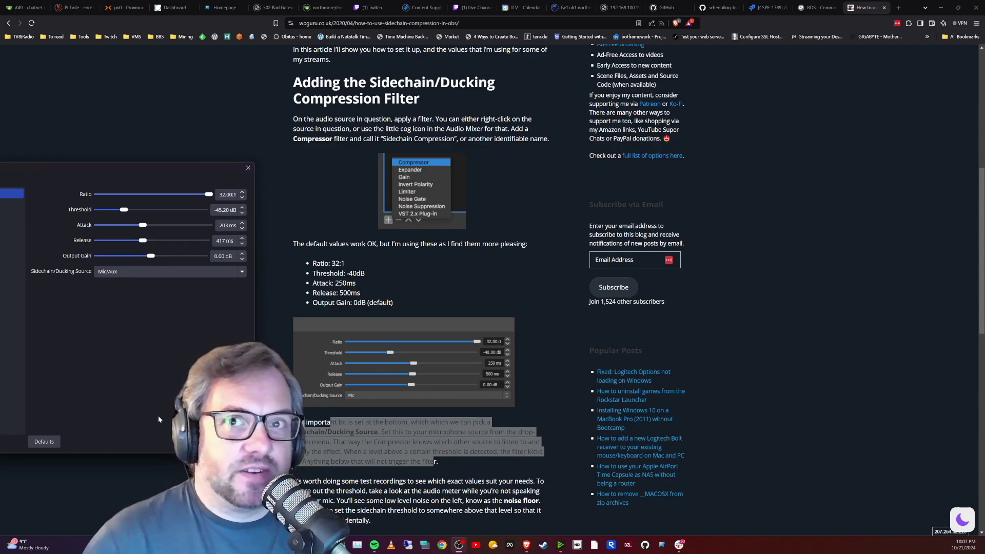
- Read the rest of the article, including its advice on setting the threshold above the noise floor
key(alt+Tab)
scroll(418, 287, down, 5)
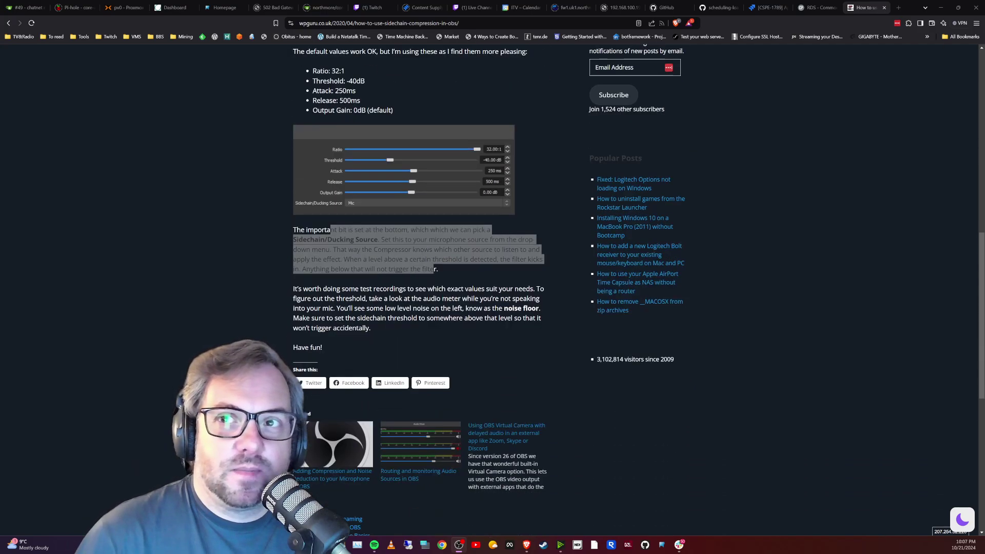
scroll(140, 407, down, 3)
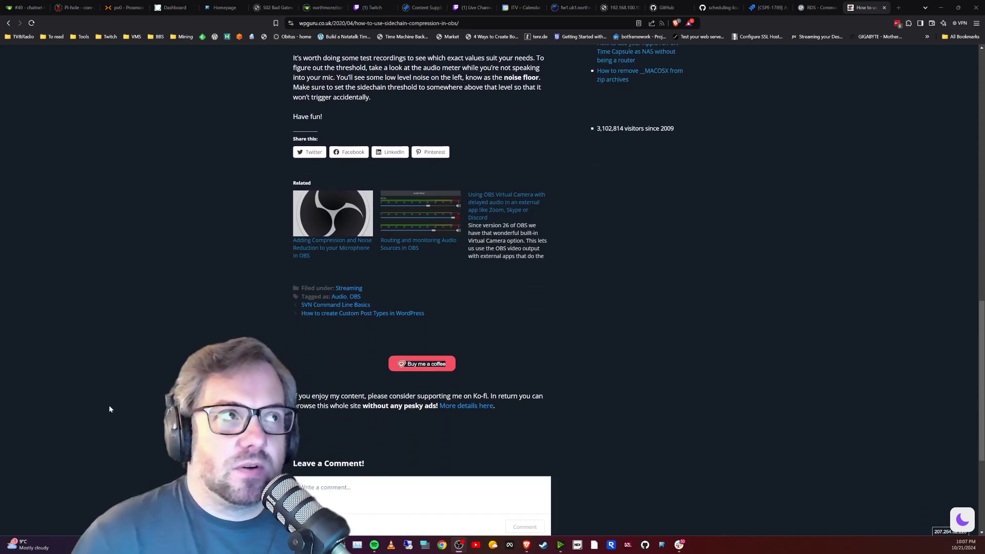